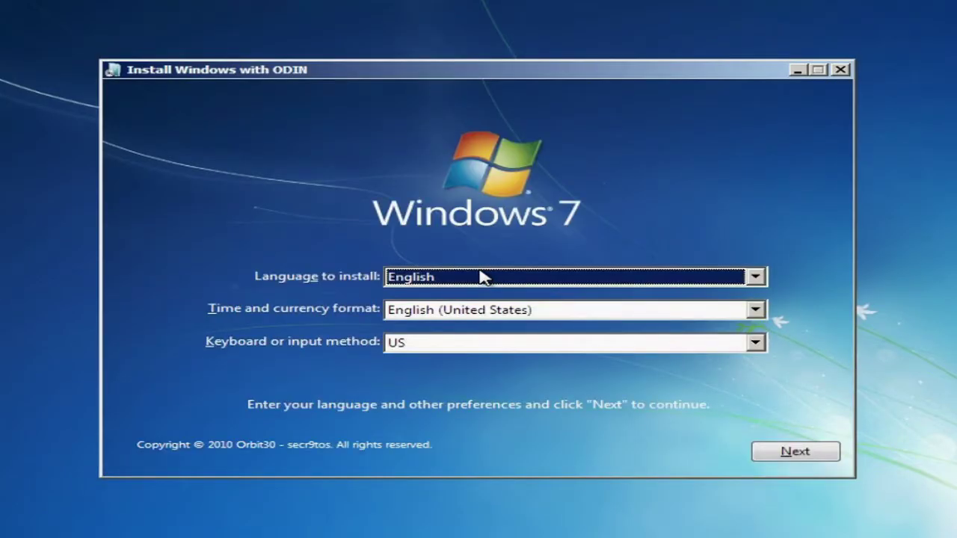
# Step: Start the Windows installation with the preset English language and US keyboard, and choose the Windows 7 Ultimate x86 edition
pyautogui.click(778, 451)
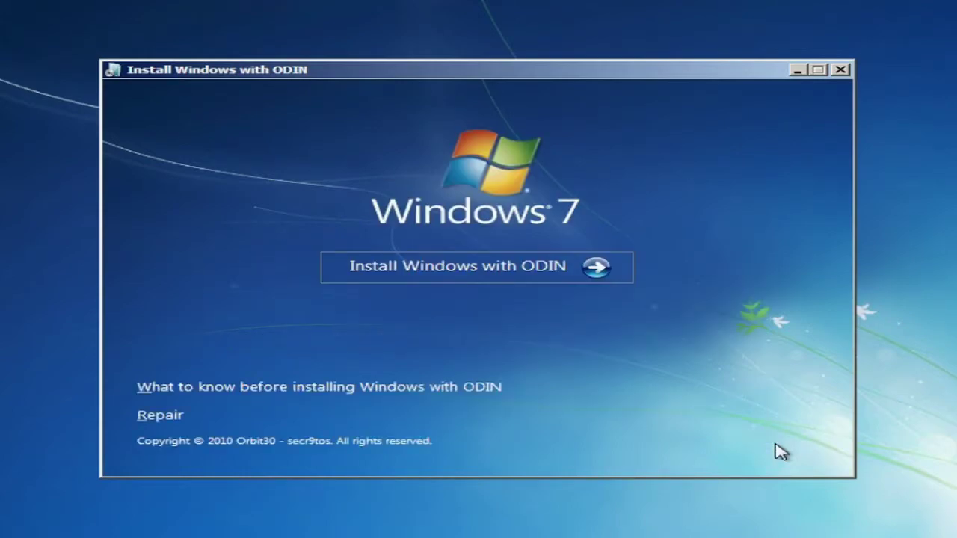
pyautogui.click(485, 275)
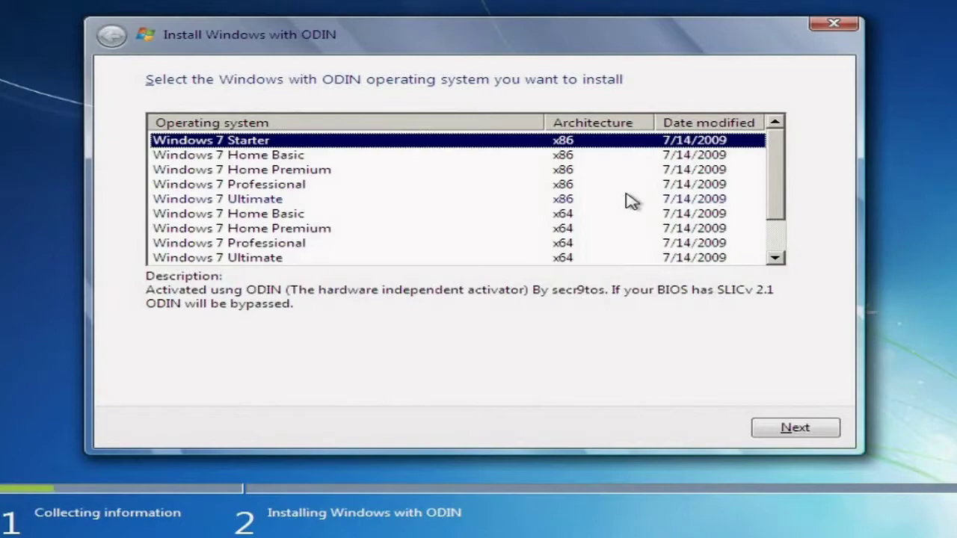
pyautogui.click(463, 201)
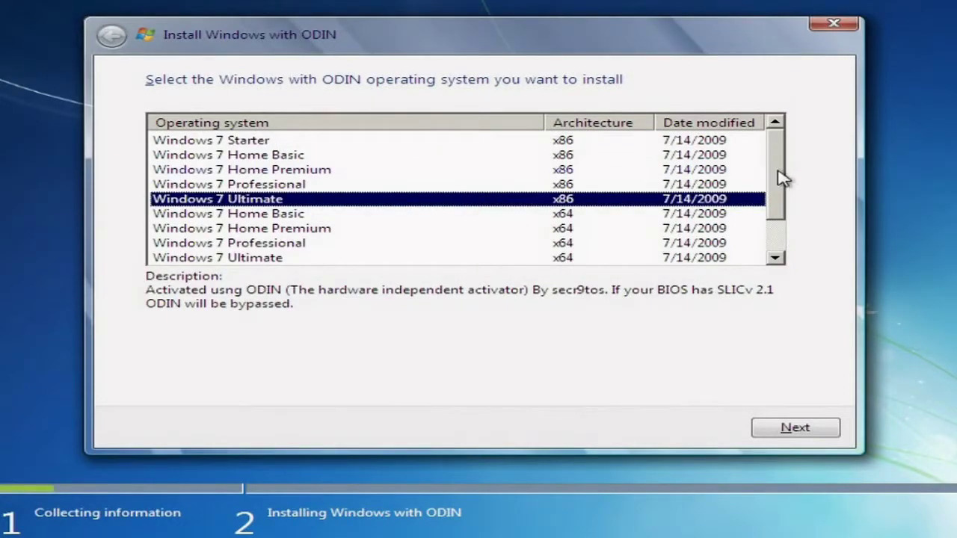
pyautogui.click(776, 259)
pyautogui.click(776, 259)
pyautogui.click(776, 259)
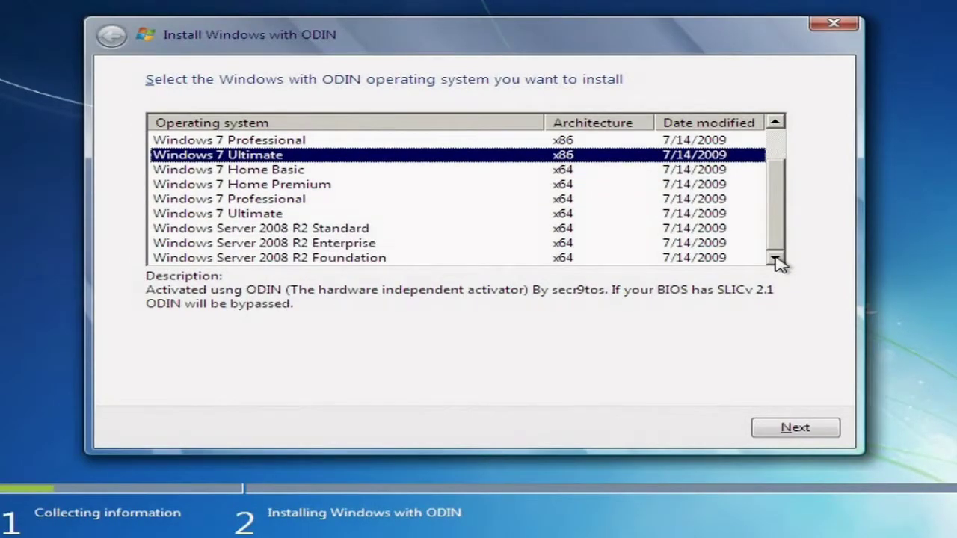
pyautogui.moveTo(774, 232); pyautogui.dragTo(775, 191)
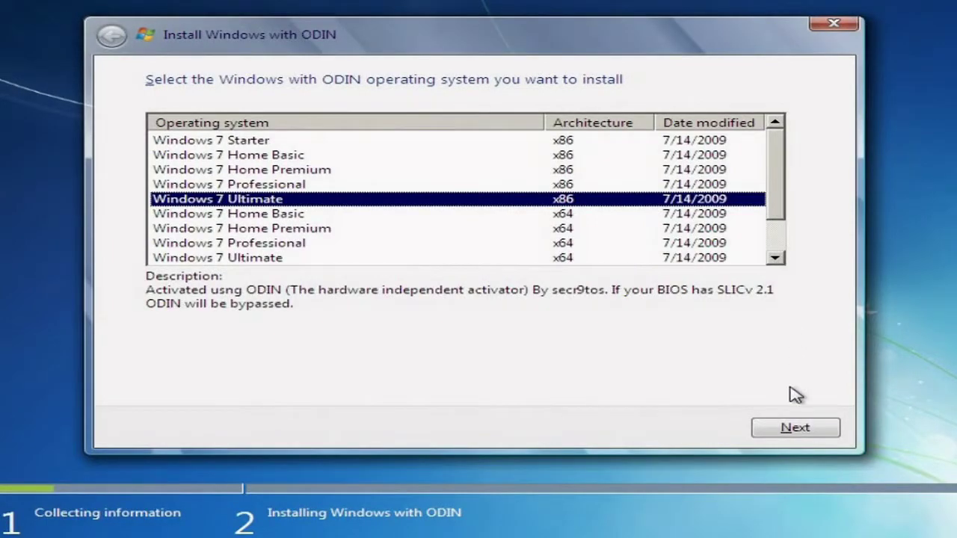
pyautogui.click(794, 419)
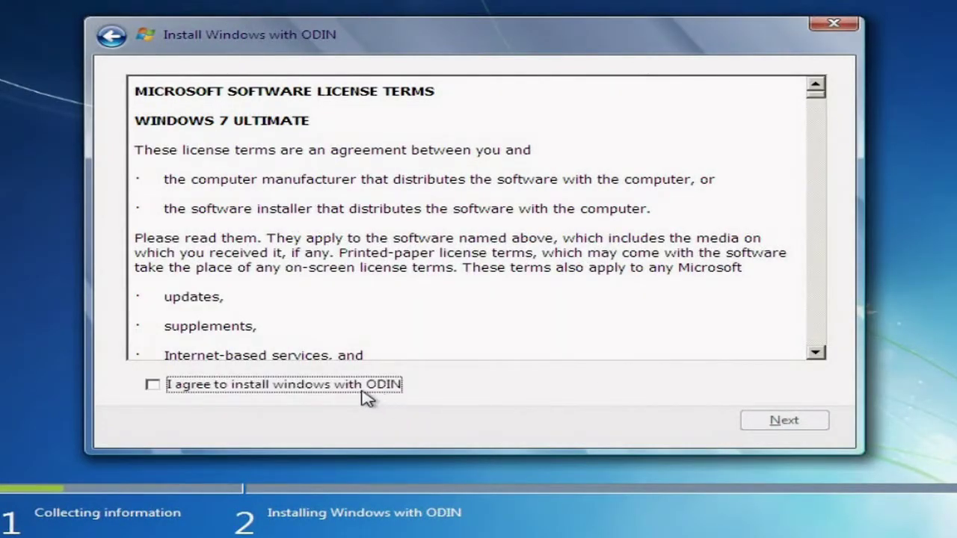
# Step: Accept the license terms and choose the Custom (advanced) installation type
pyautogui.click(365, 389)
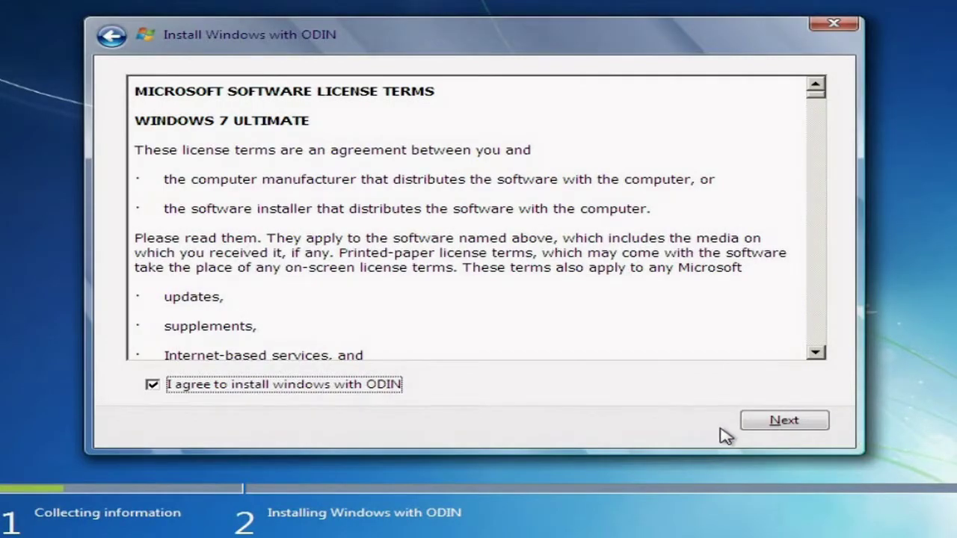
pyautogui.click(755, 427)
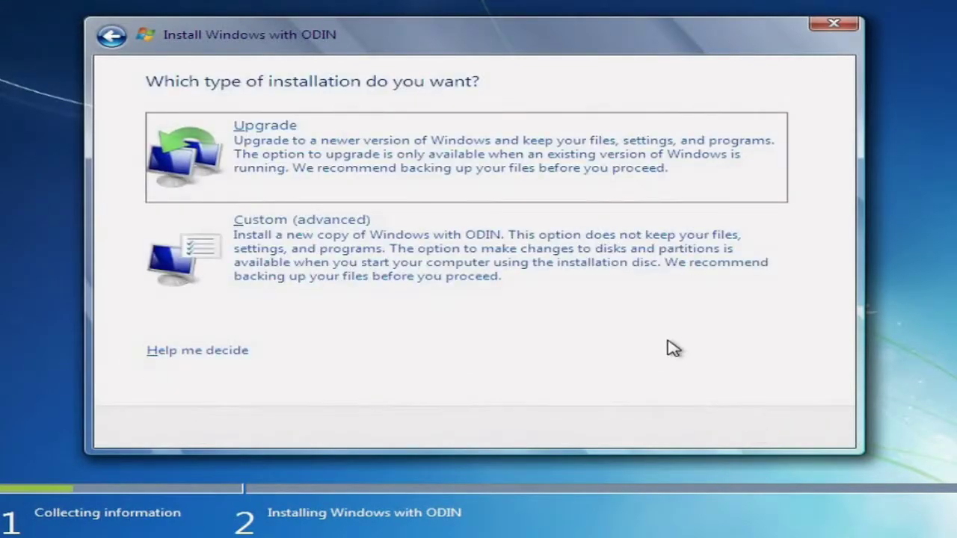
pyautogui.click(636, 272)
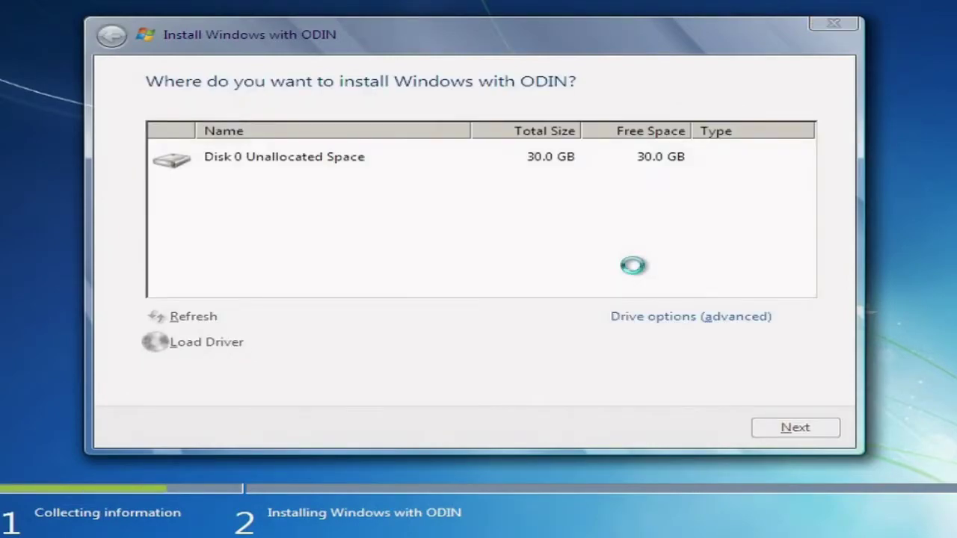
# Step: Show the advanced drive options and start installing on the unallocated space of Disk 0
pyautogui.click(616, 166)
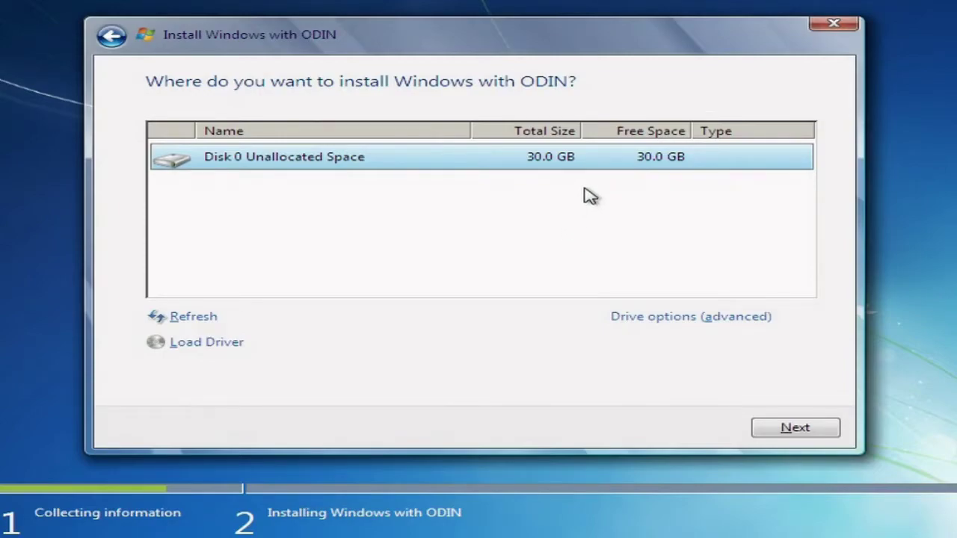
pyautogui.click(651, 317)
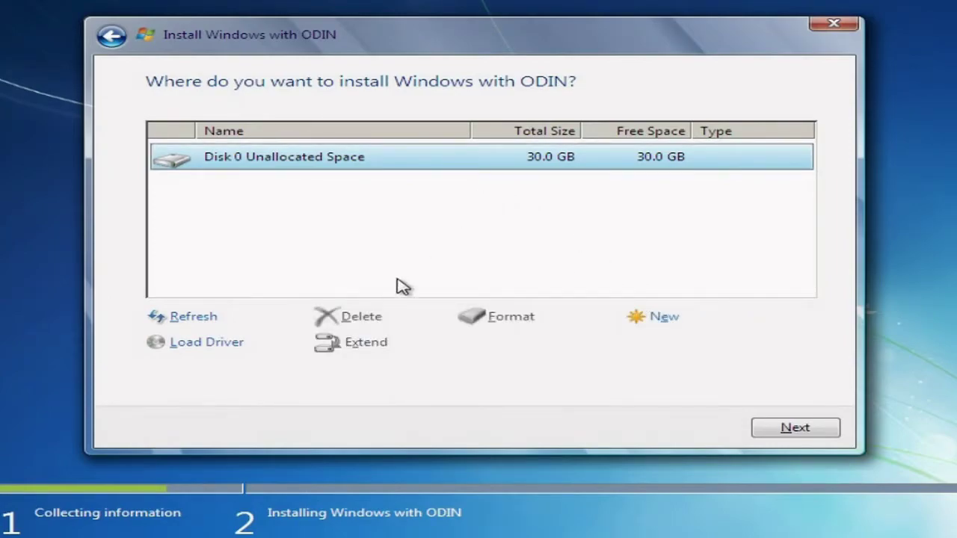
pyautogui.click(461, 177)
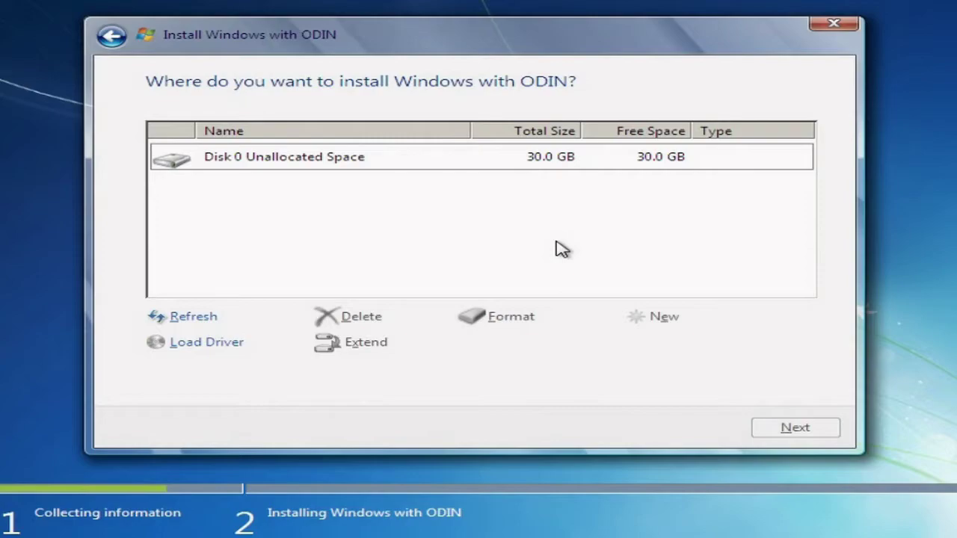
pyautogui.click(646, 171)
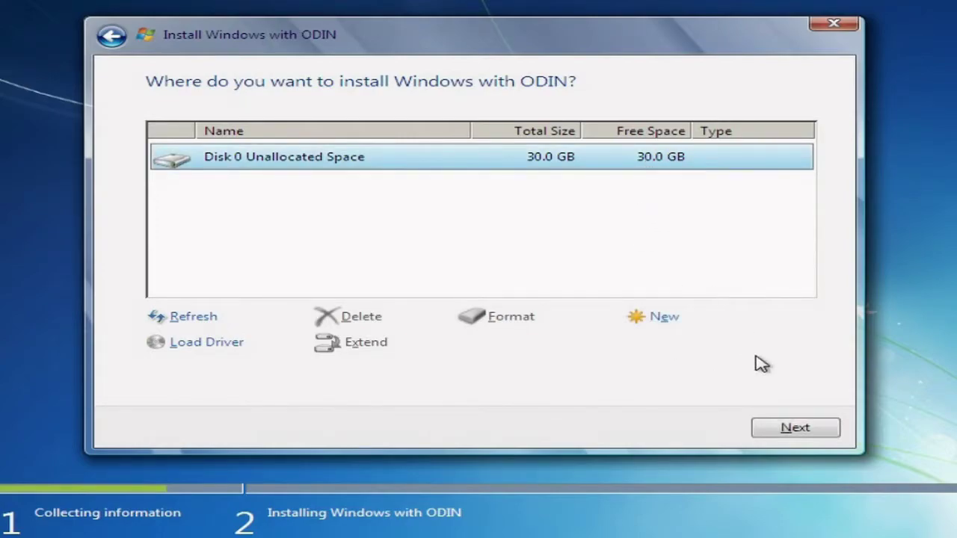
pyautogui.click(782, 426)
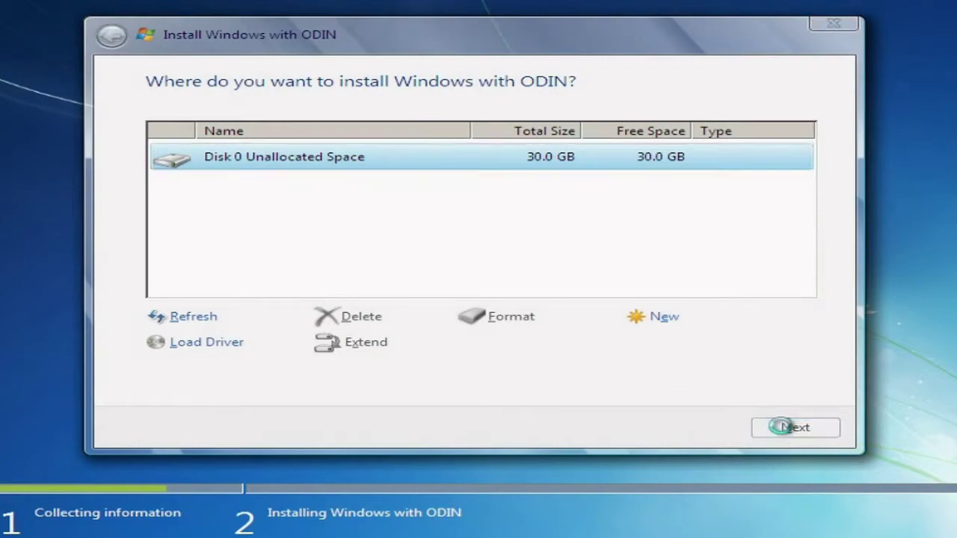
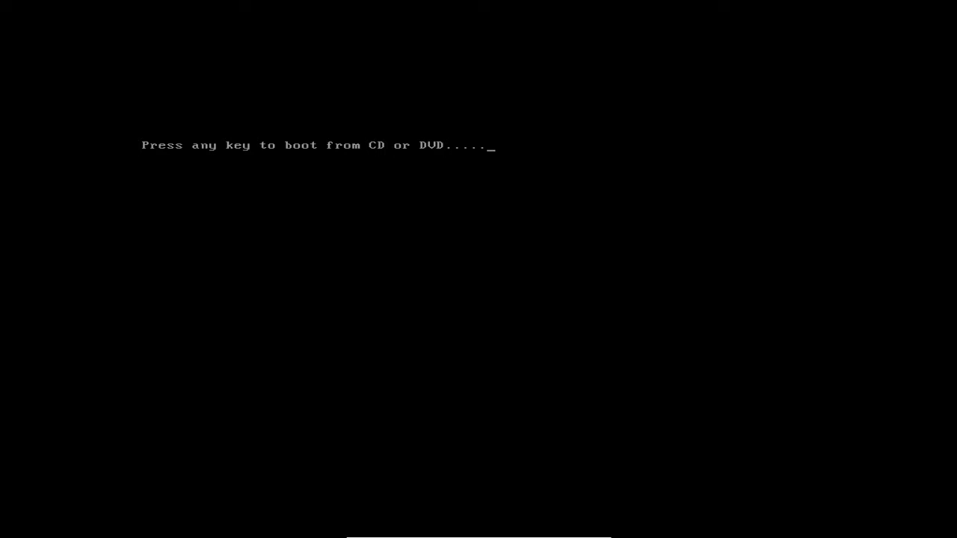
# Step: Set the user name to Owner with the suggested computer name Owner-PC, and leave the account password blank
pyautogui.press('Return')
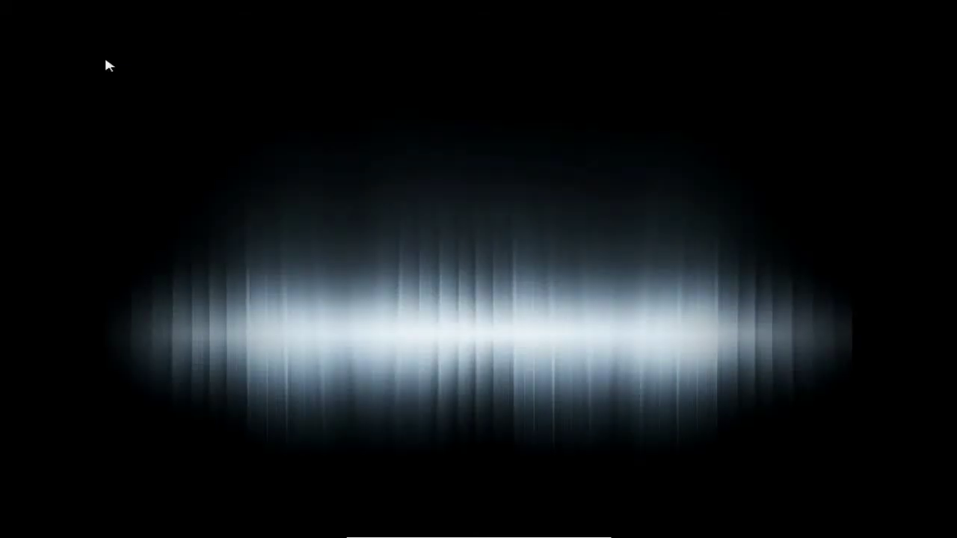
pyautogui.write('Ow')
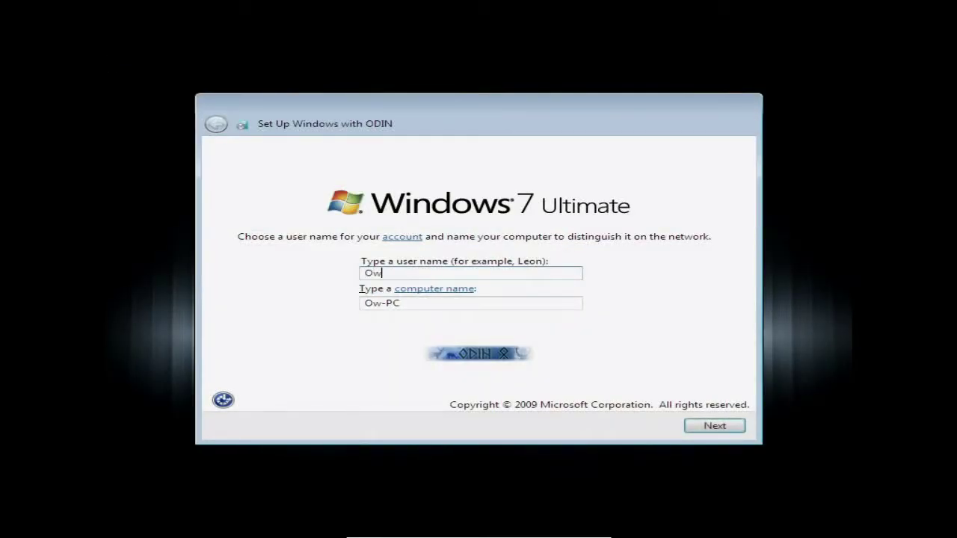
pyautogui.write('ner')
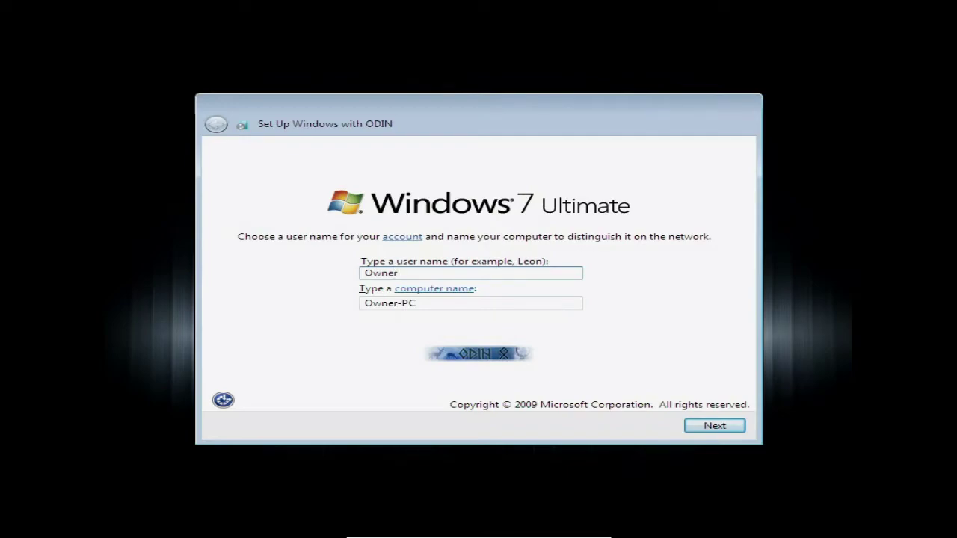
pyautogui.press('Return')
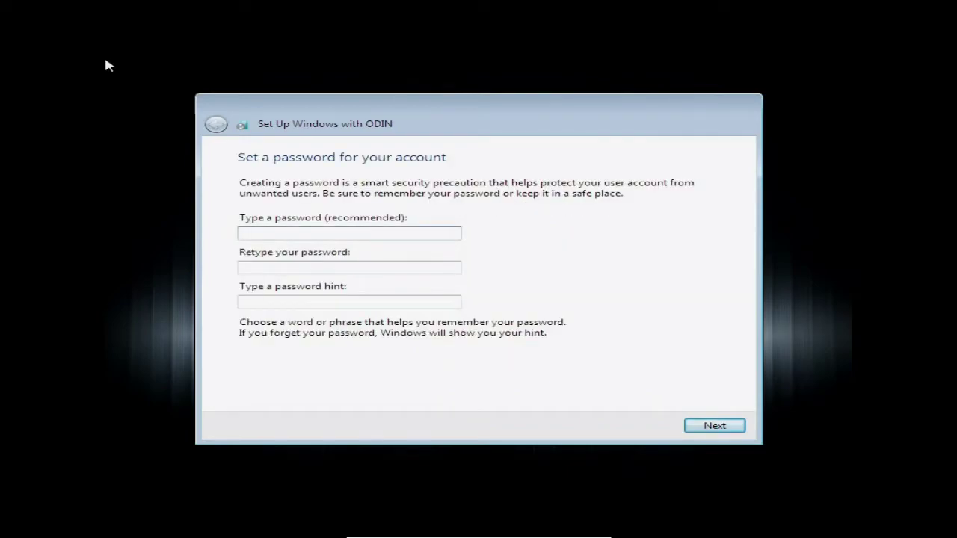
pyautogui.press('Return')
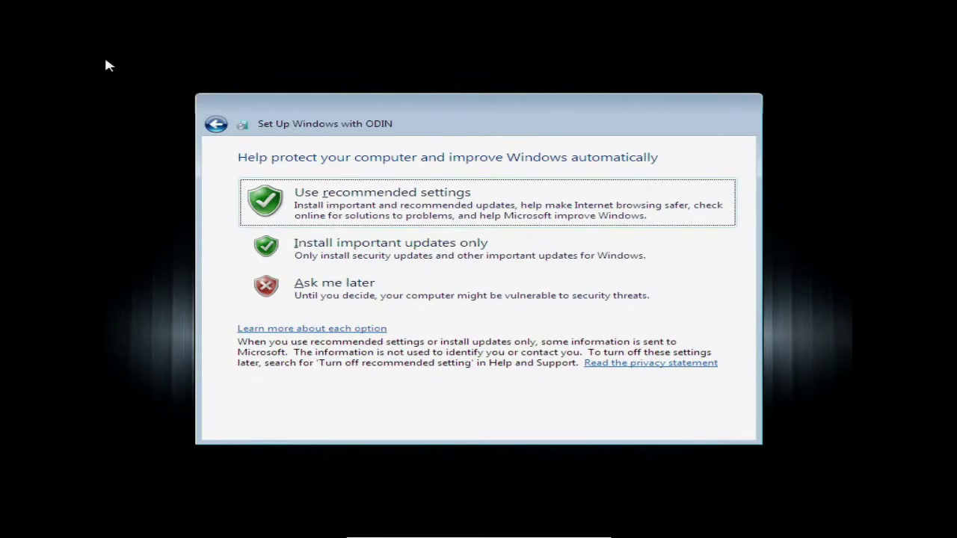
# Step: Finish Windows setup with the recommended update settings, the Pacific Time (US & Canada) zone and the Public network location
pyautogui.press('Return')
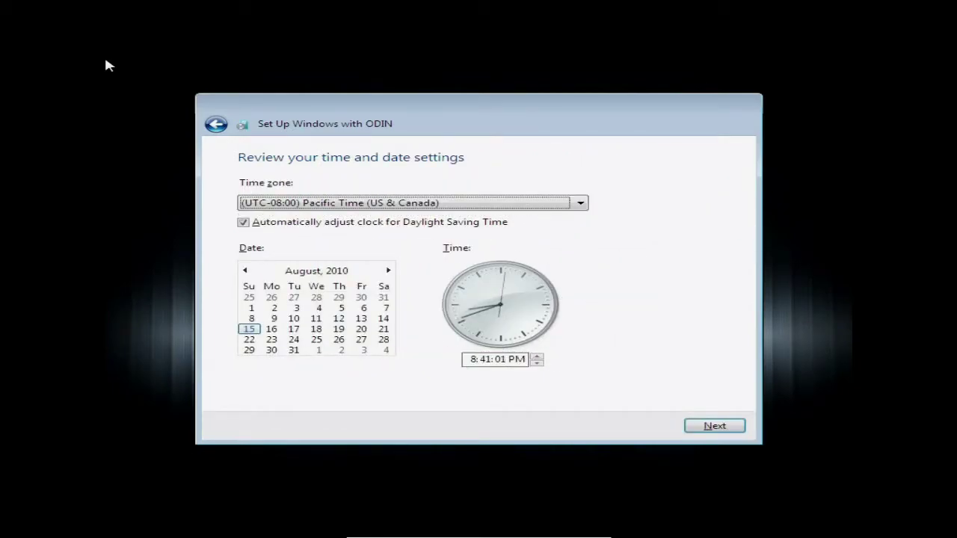
pyautogui.press('Return')
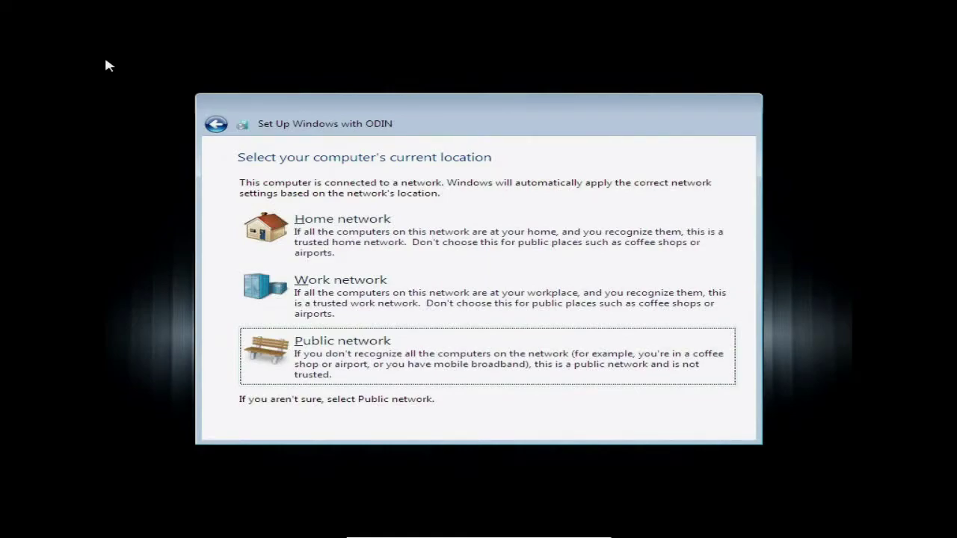
pyautogui.press('Return')
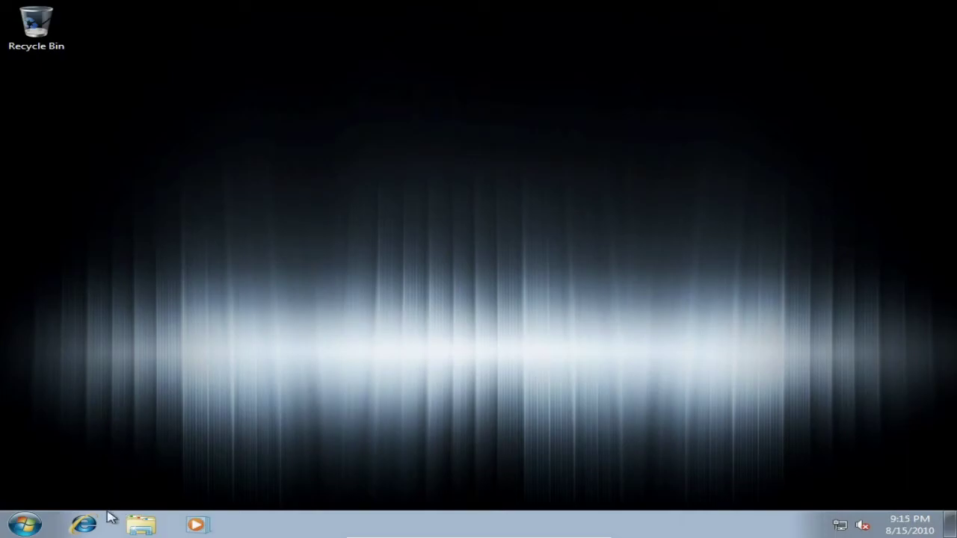
# Step: Review the computer's system properties and activation status, check the Windows Update page, and minimise the window
pyautogui.click(25, 525)
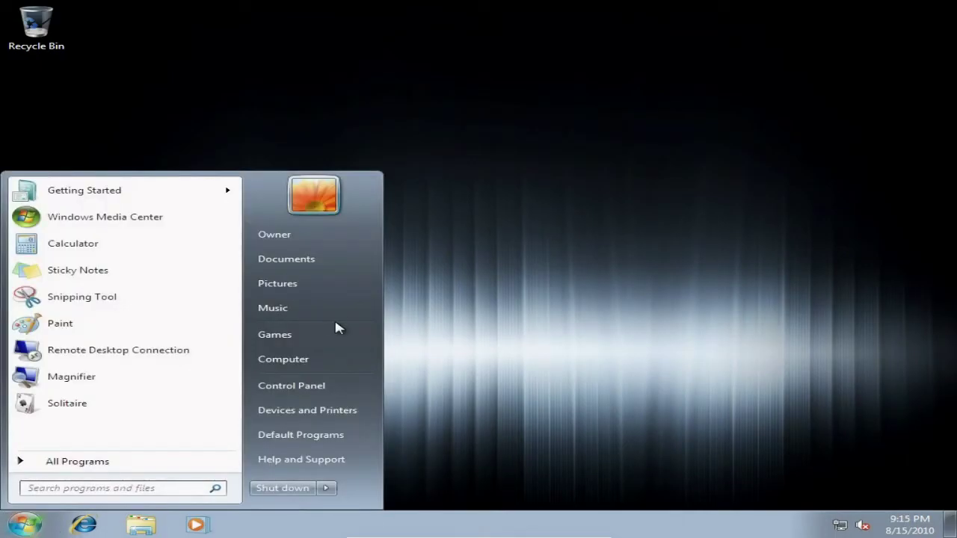
pyautogui.rightClick(298, 365)
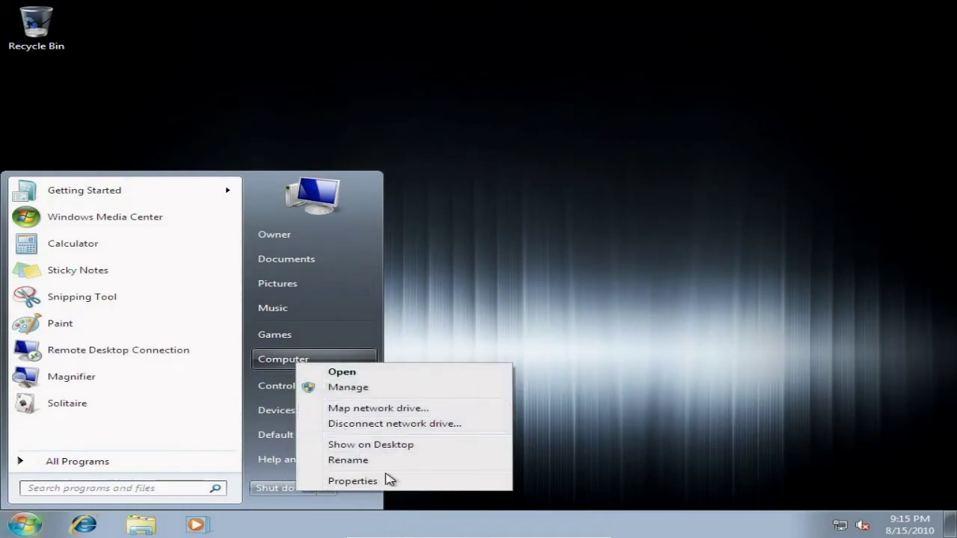
pyautogui.click(352, 481)
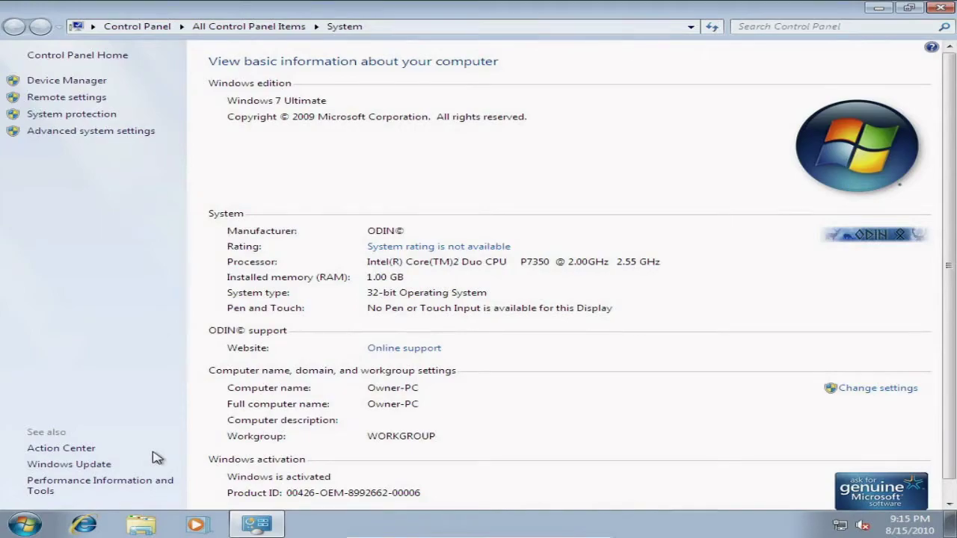
pyautogui.click(88, 465)
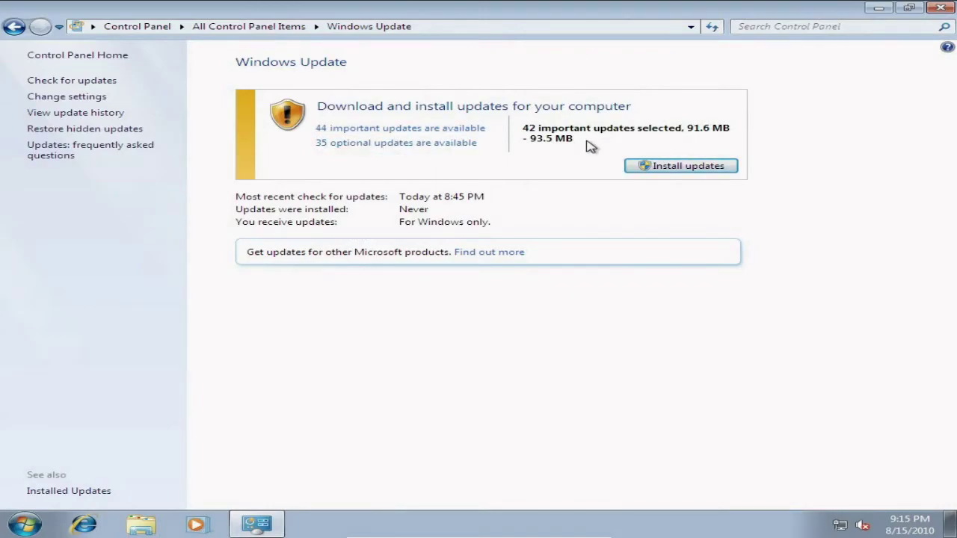
pyautogui.click(876, 8)
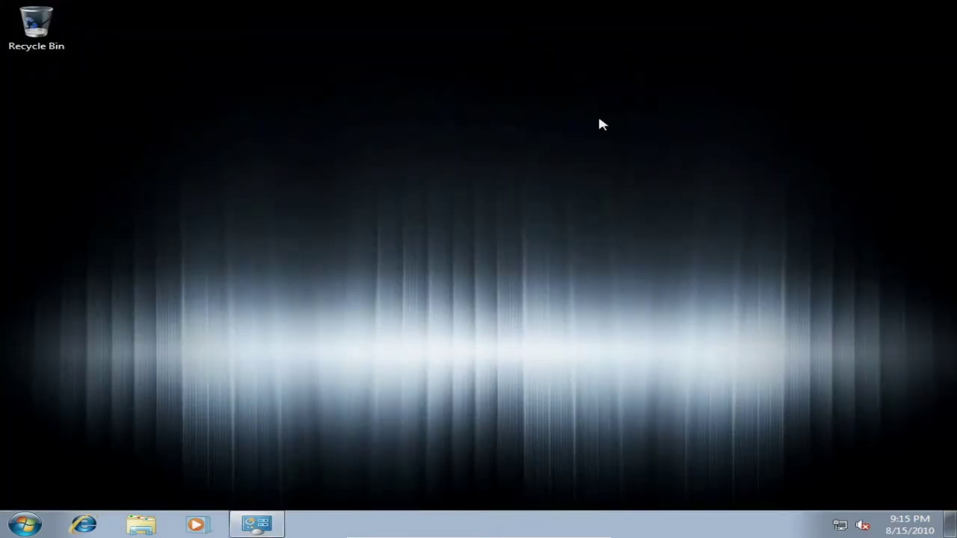
# Step: In Internet Explorer, search the web for "windows validation" and open the first Genuine Microsoft Software result
pyautogui.click(87, 531)
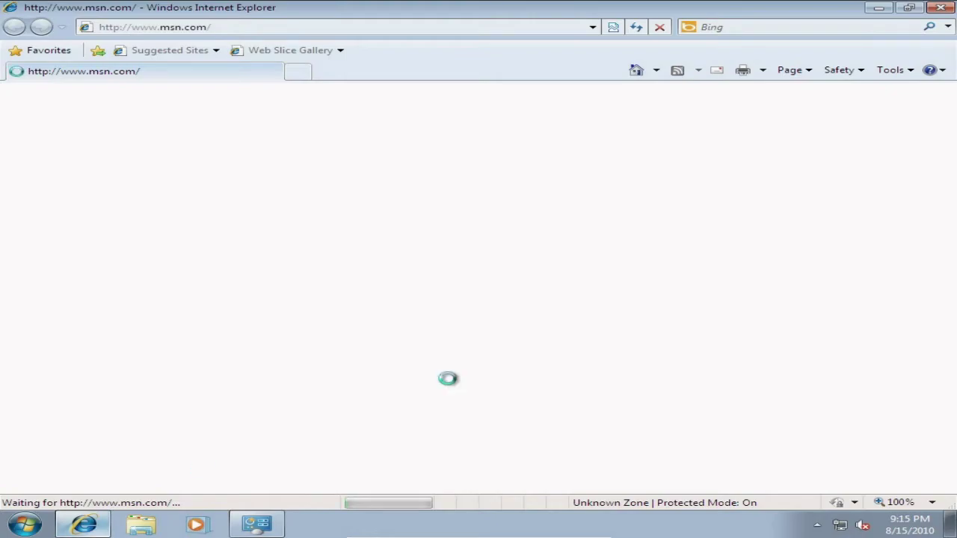
pyautogui.click(863, 27)
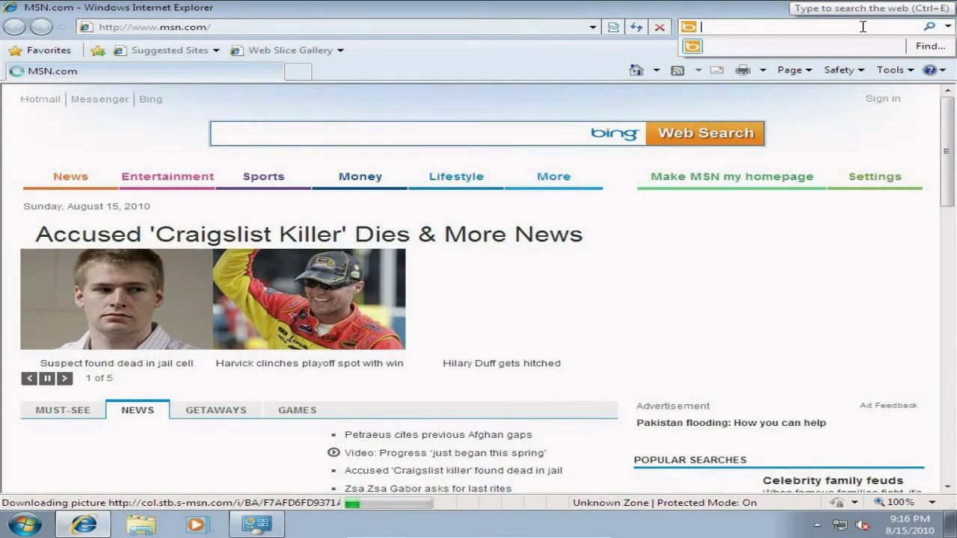
pyautogui.click(471, 140)
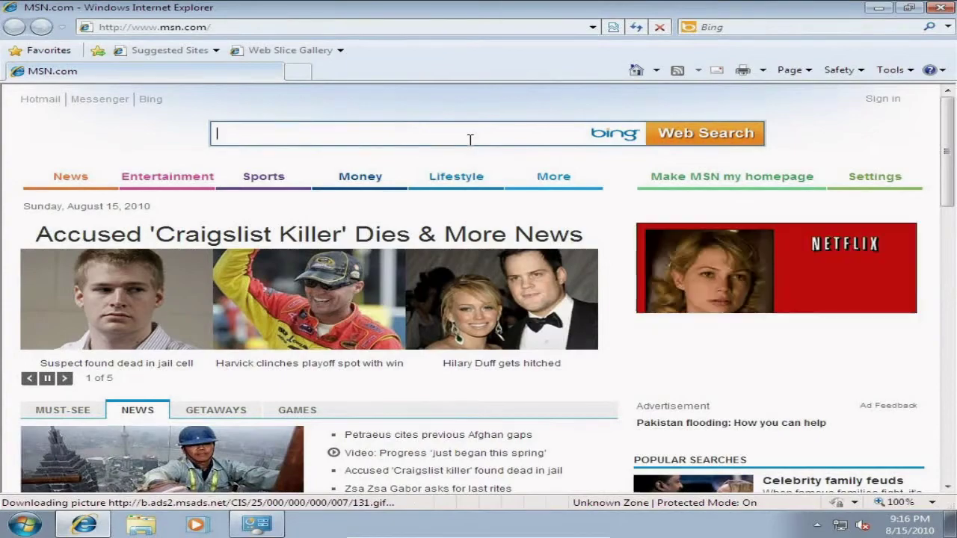
pyautogui.write('wind')
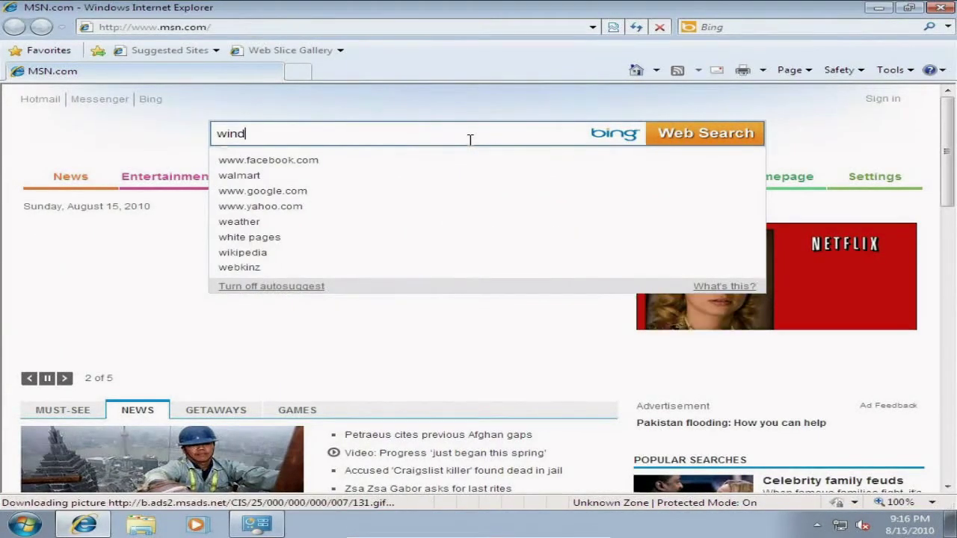
pyautogui.write('ows validation')
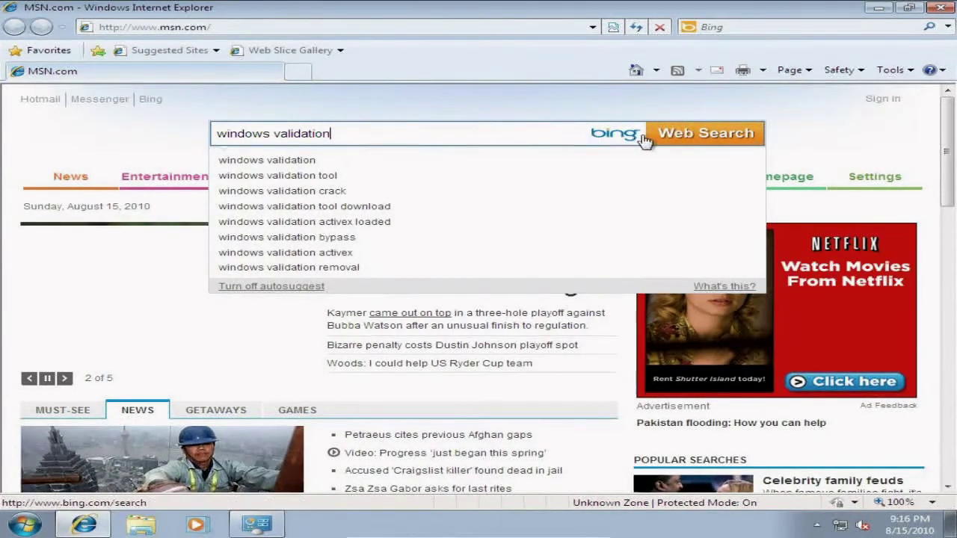
pyautogui.click(707, 134)
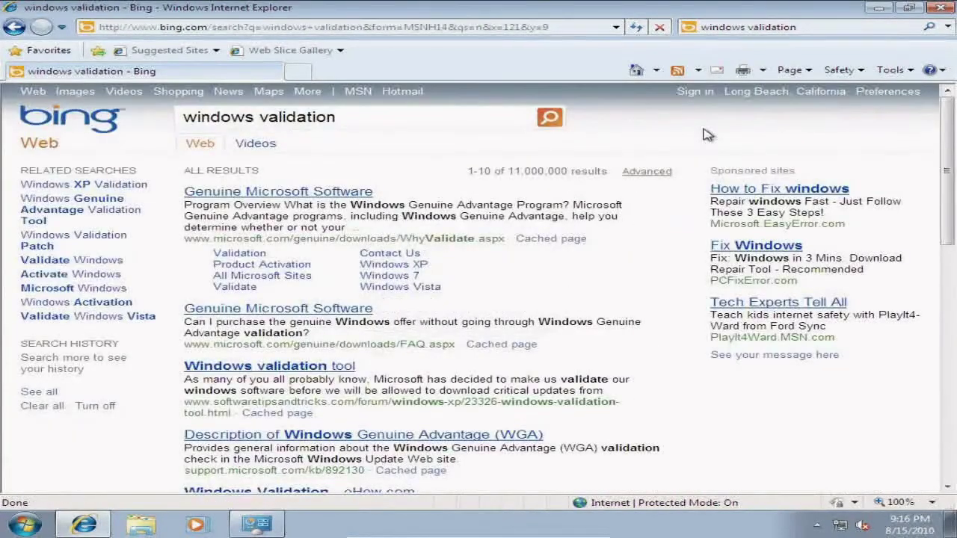
pyautogui.click(281, 193)
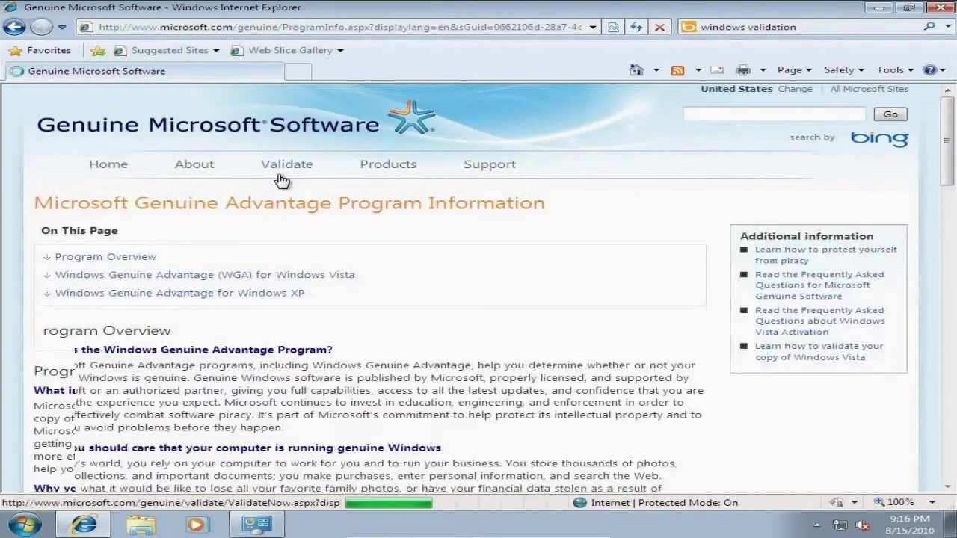
# Step: Start Windows validation on the Genuine Microsoft Software site, and download and install the required WindowsActivationUpdate.exe with administrator permission
pyautogui.click(281, 169)
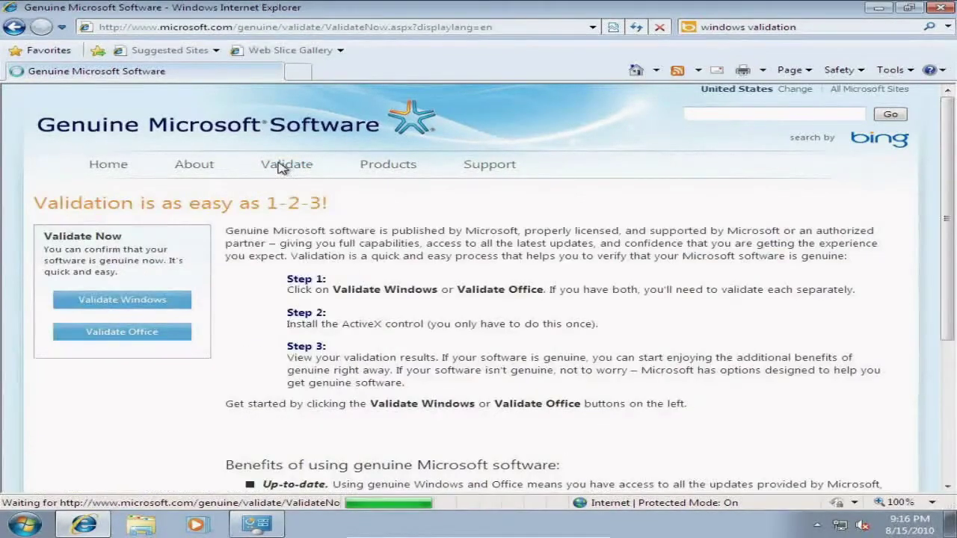
pyautogui.click(125, 301)
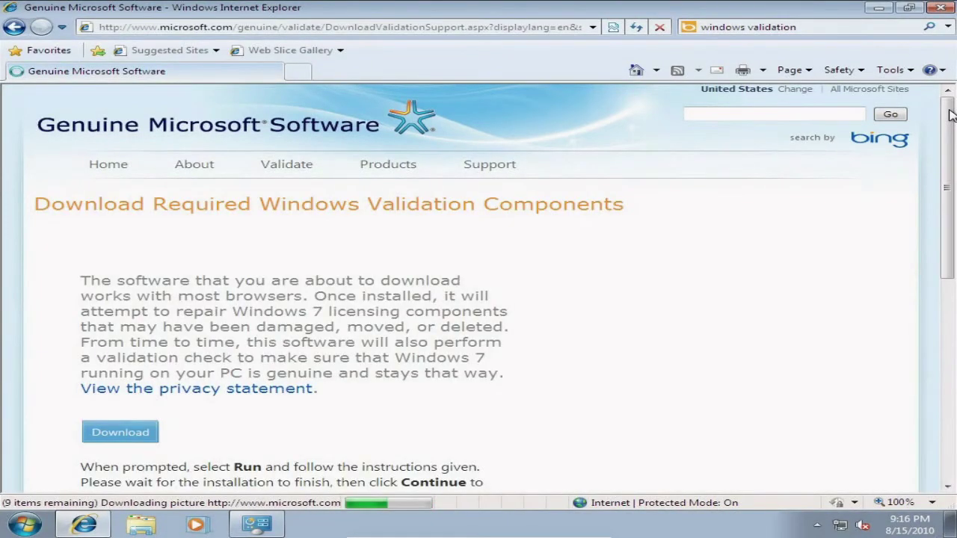
pyautogui.scroll(-3, 634, 87)
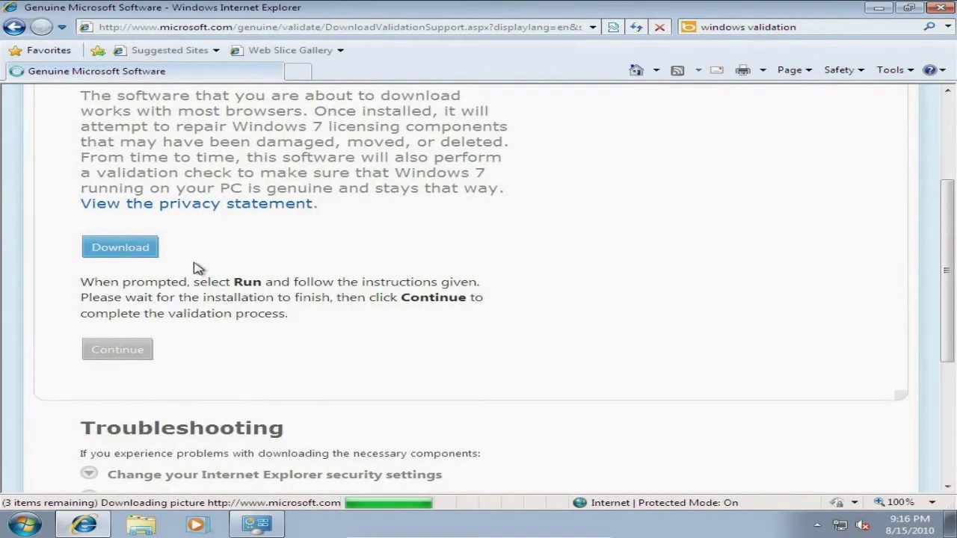
pyautogui.click(120, 249)
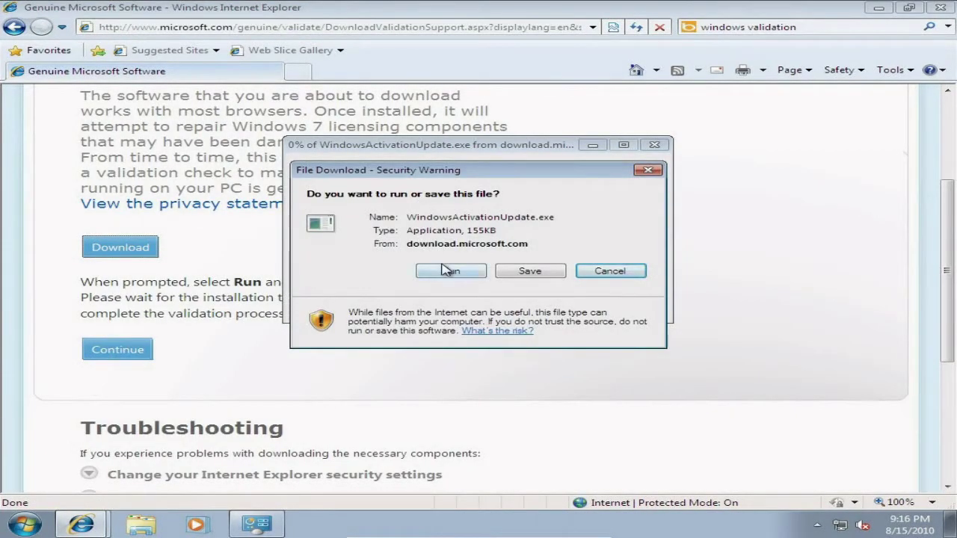
pyautogui.click(449, 271)
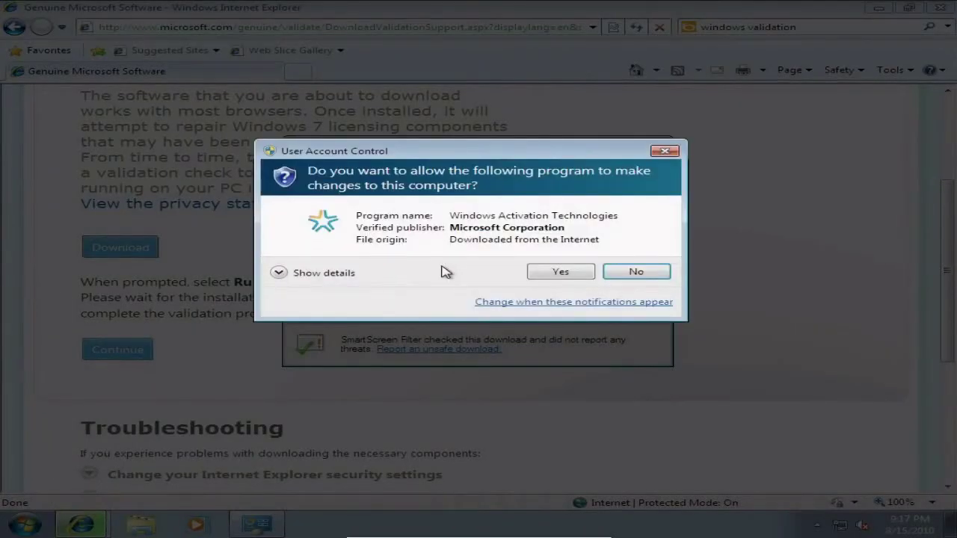
pyautogui.click(546, 274)
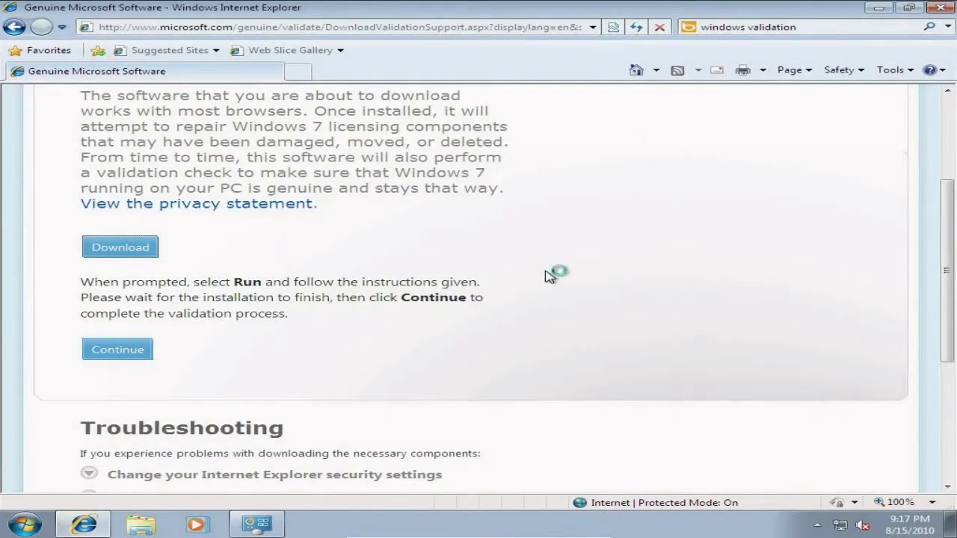
pyautogui.click(882, 15)
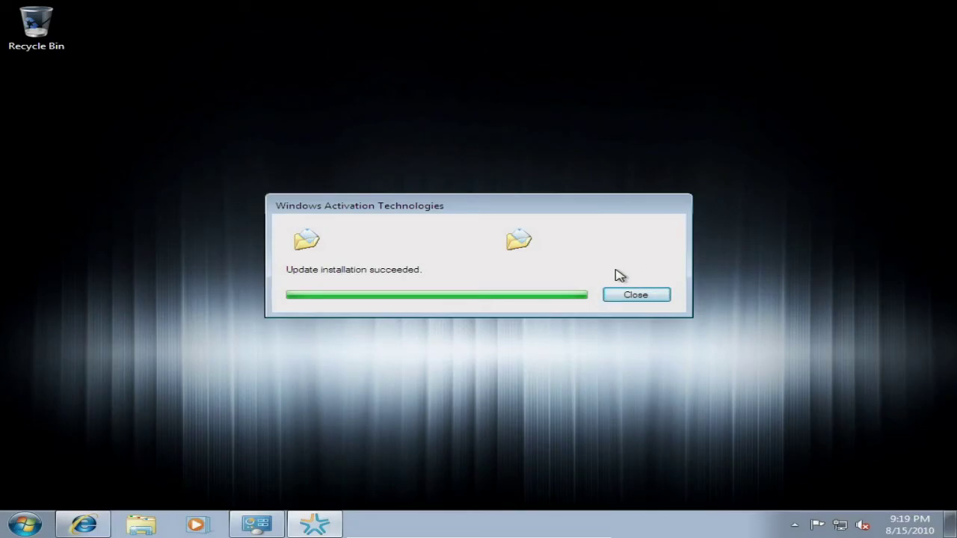
pyautogui.click(626, 298)
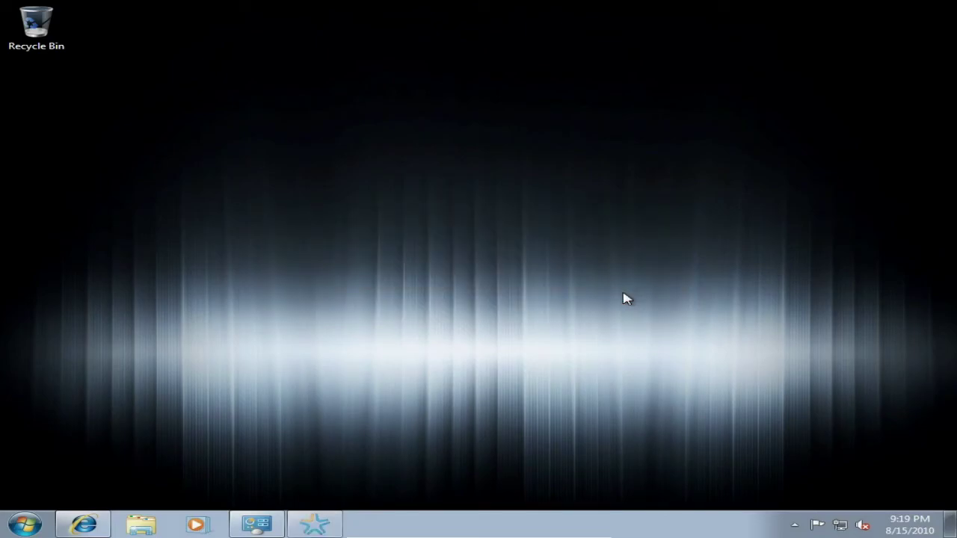
# Step: Continue the Windows validation in the browser, allow the Windows Activation Technologies add-on on all websites, and close the browser once the result page loads
pyautogui.click(81, 525)
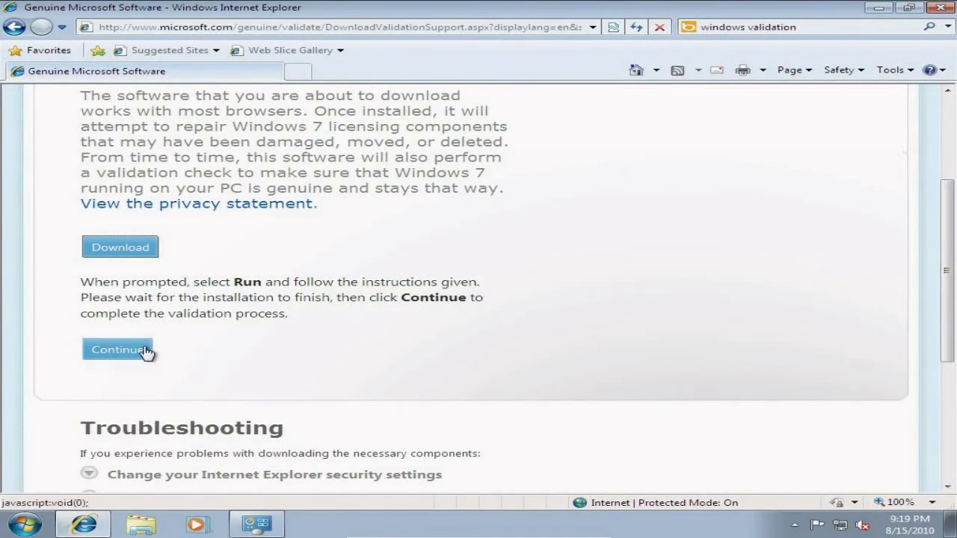
pyautogui.click(119, 353)
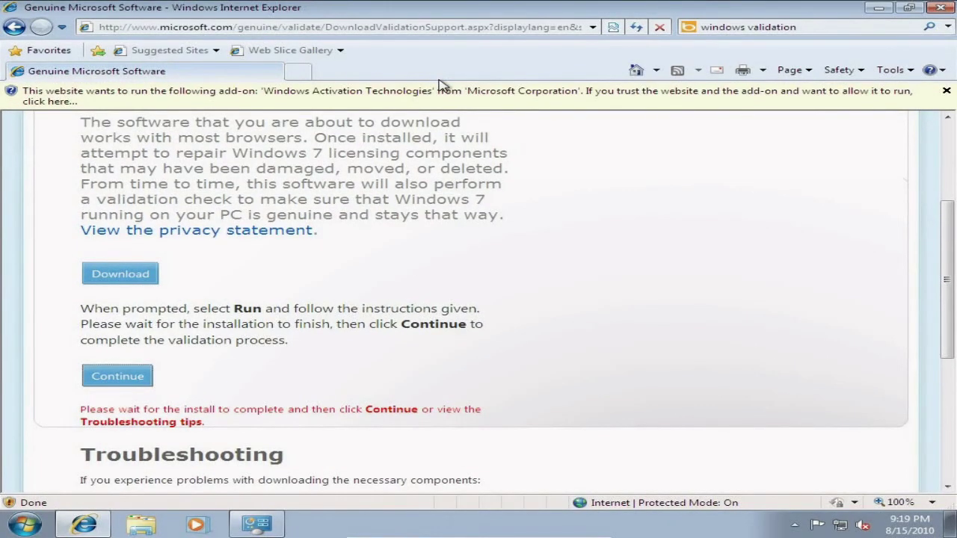
pyautogui.click(449, 94)
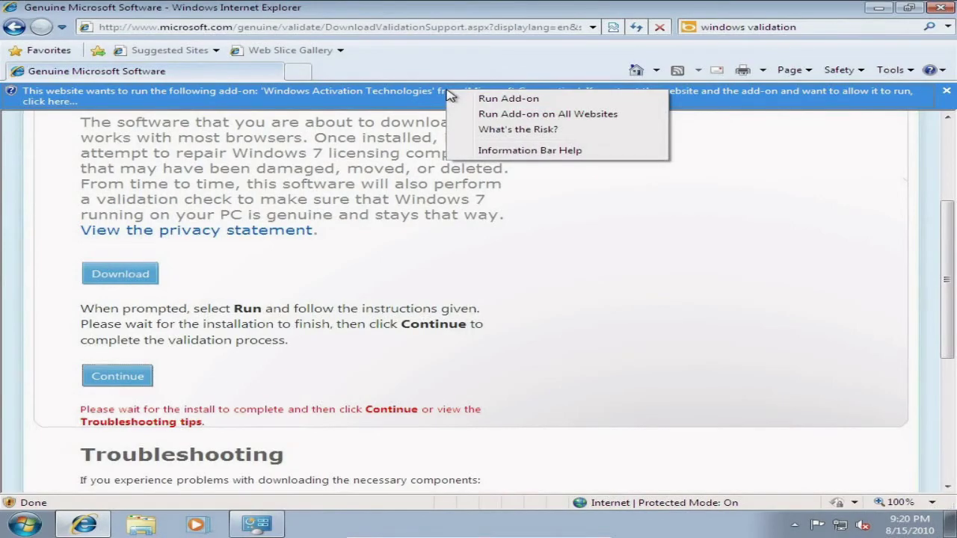
pyautogui.click(485, 115)
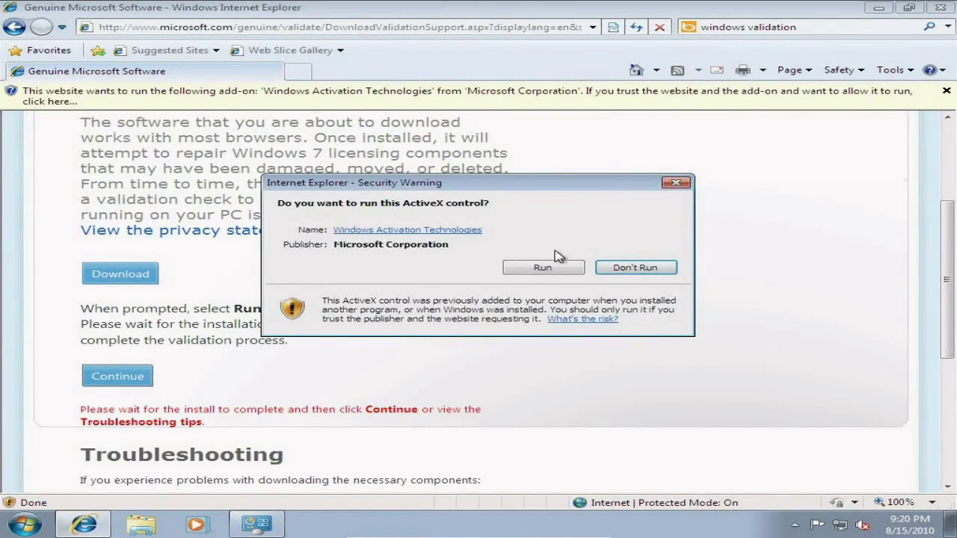
pyautogui.click(544, 268)
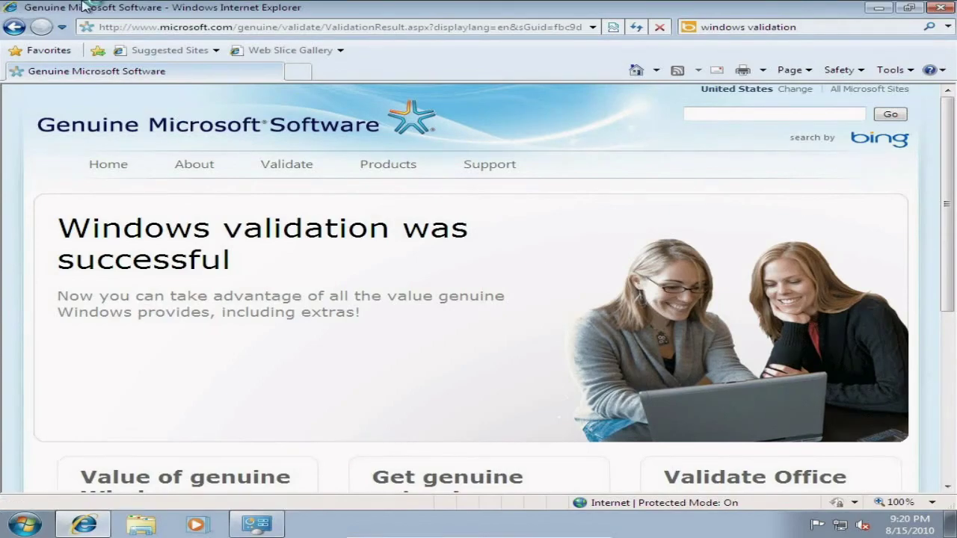
pyautogui.click(940, 8)
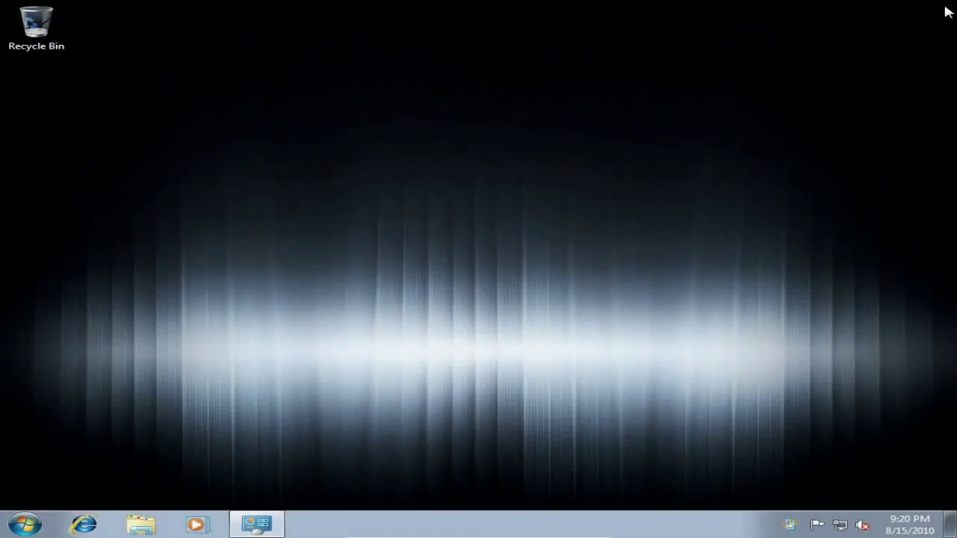